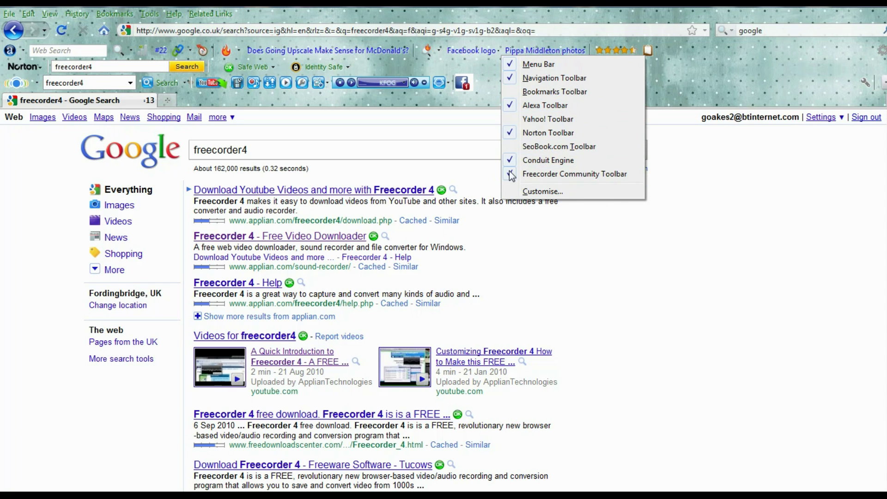
Step: Hide the Freecorder toolbar and open the first Google result, the Freecorder 4 download page
click(511, 174)
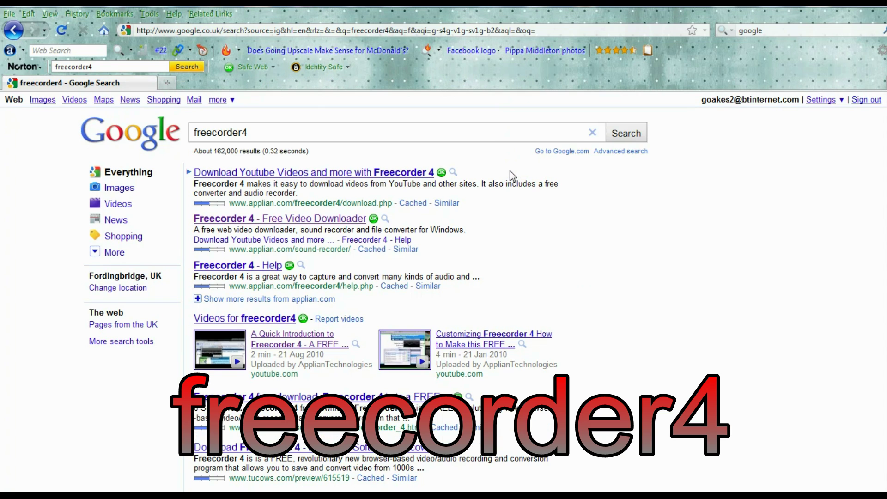
click(303, 174)
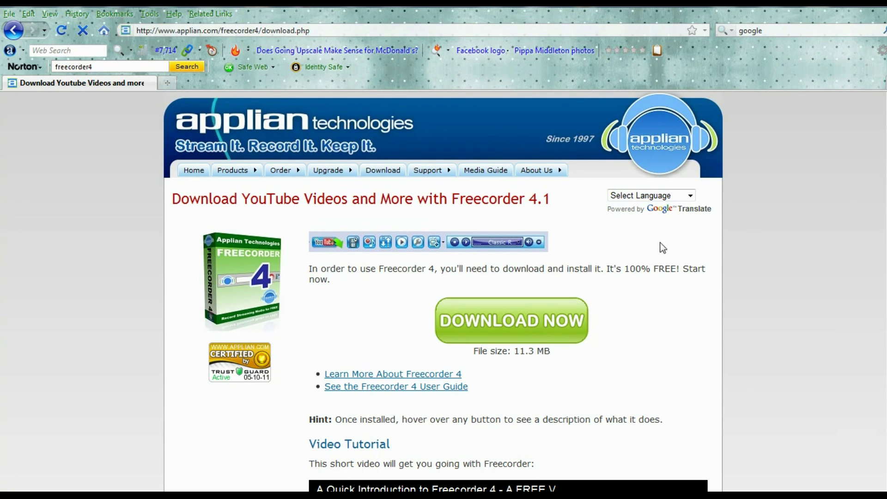
Step: Look through the Freecorder 4 download page and start downloading the 11.3 MB installer
scroll(661, 309, down, 3)
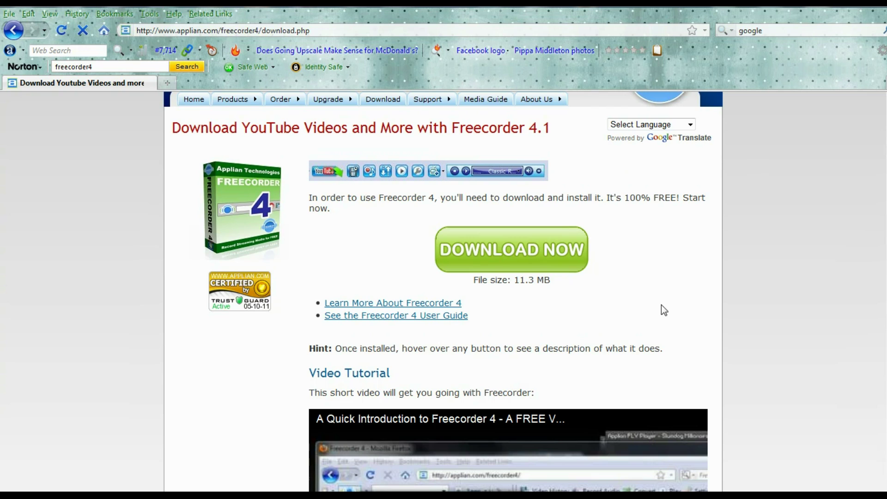
scroll(653, 279, down, 3)
scroll(655, 279, down, 3)
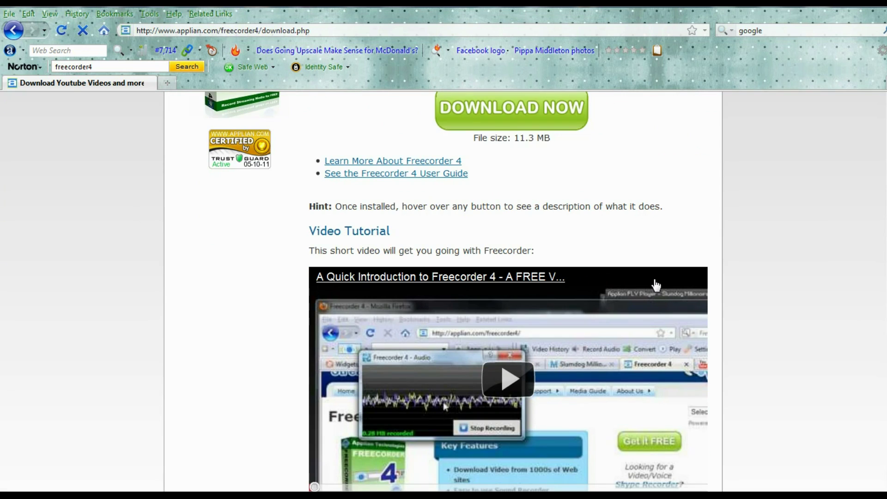
scroll(655, 282, down, 3)
scroll(656, 285, down, 3)
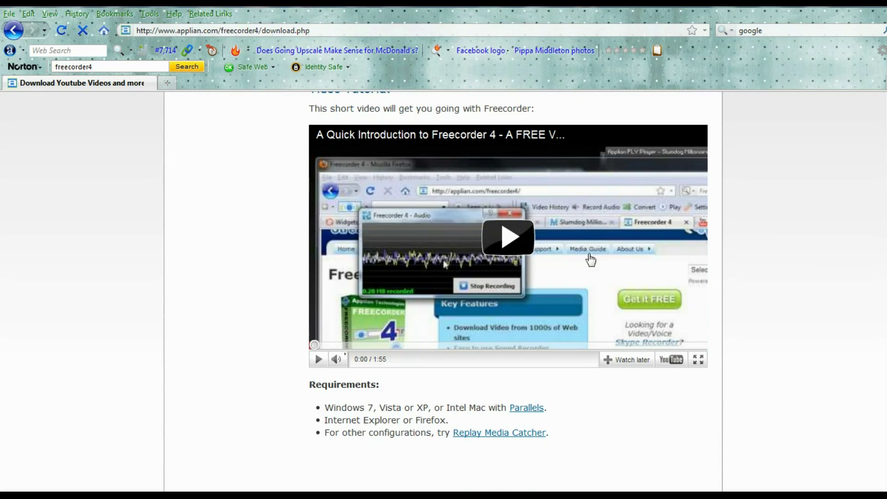
scroll(593, 240, down, 3)
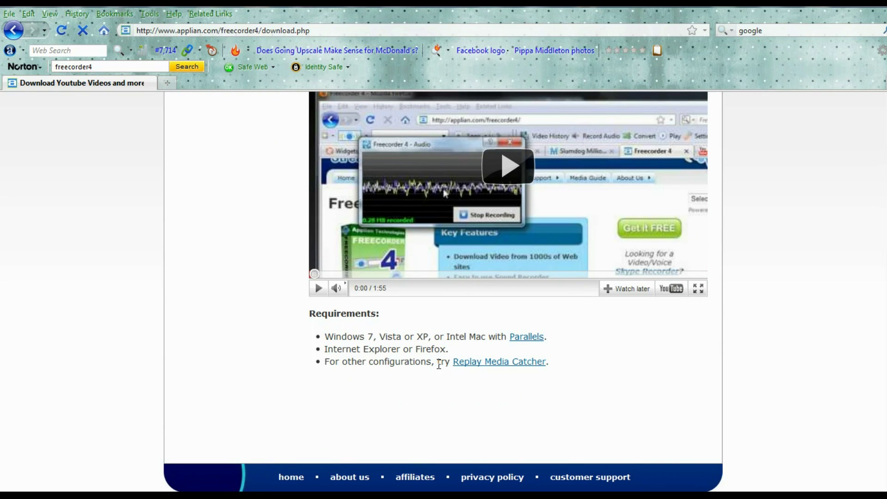
scroll(648, 376, up, 18)
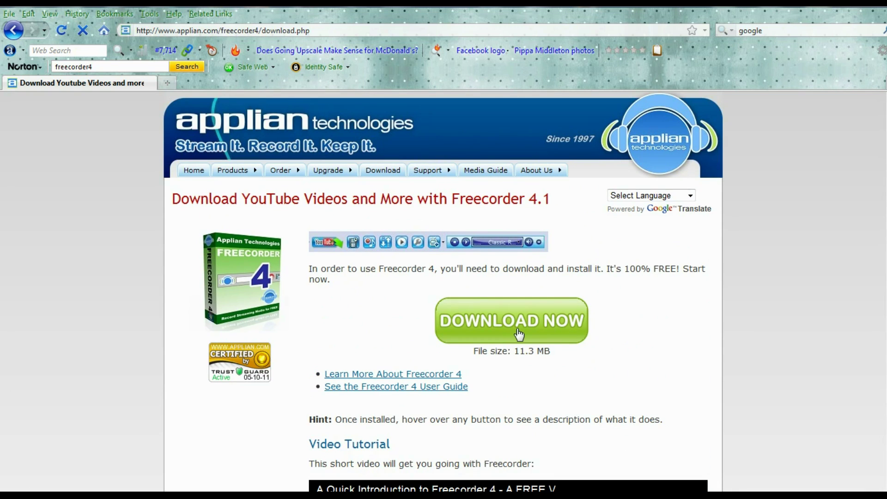
click(521, 322)
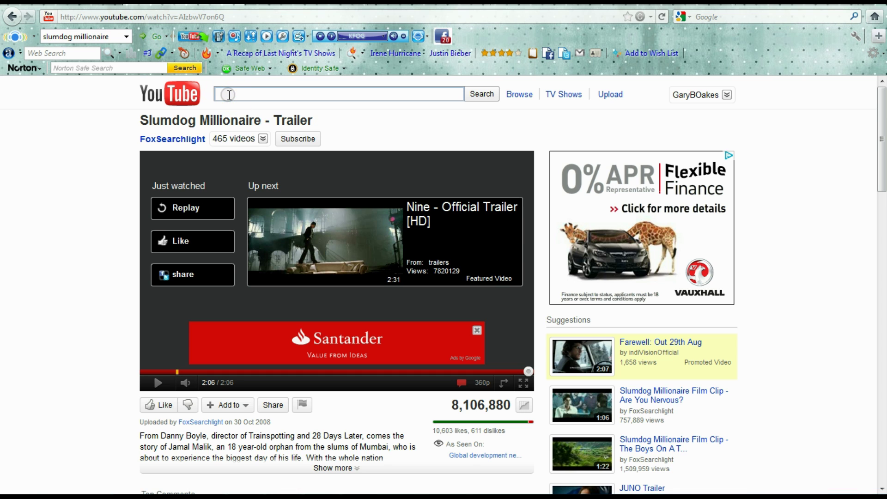
Step: Search YouTube for 'slumdog millionaire', open and pause the trailer, and request its download options
text(slumdog millionaire)
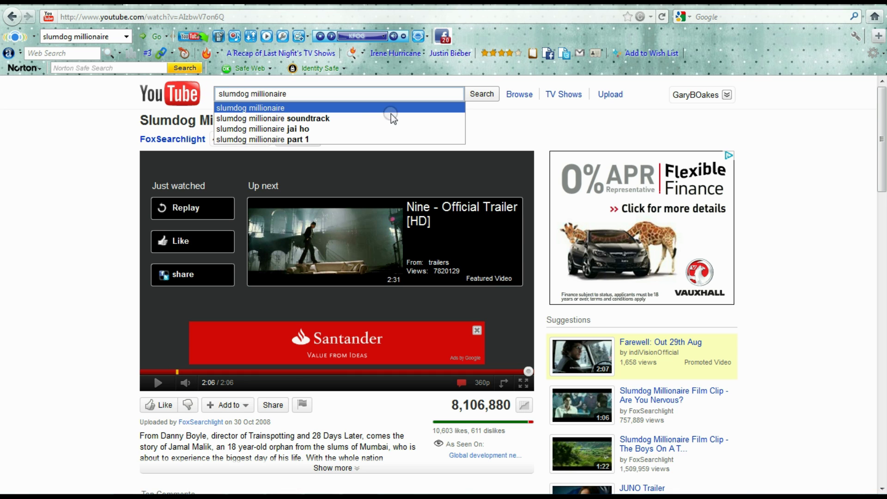
click(476, 103)
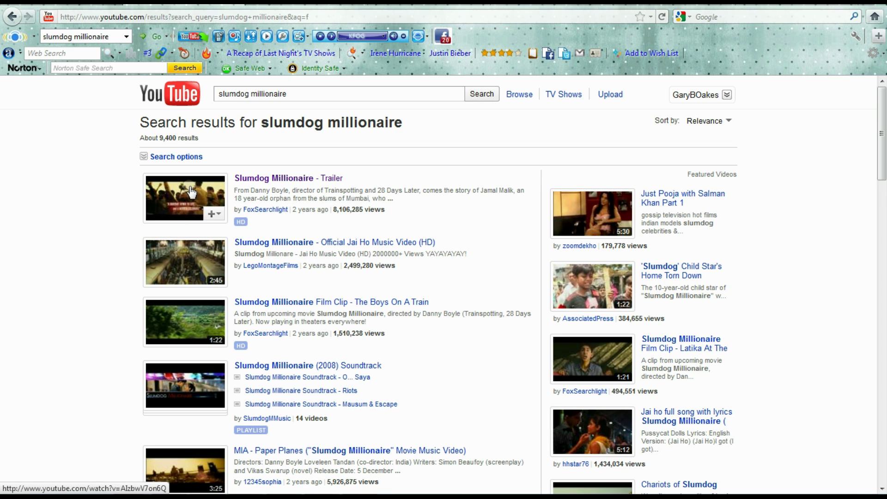
click(184, 203)
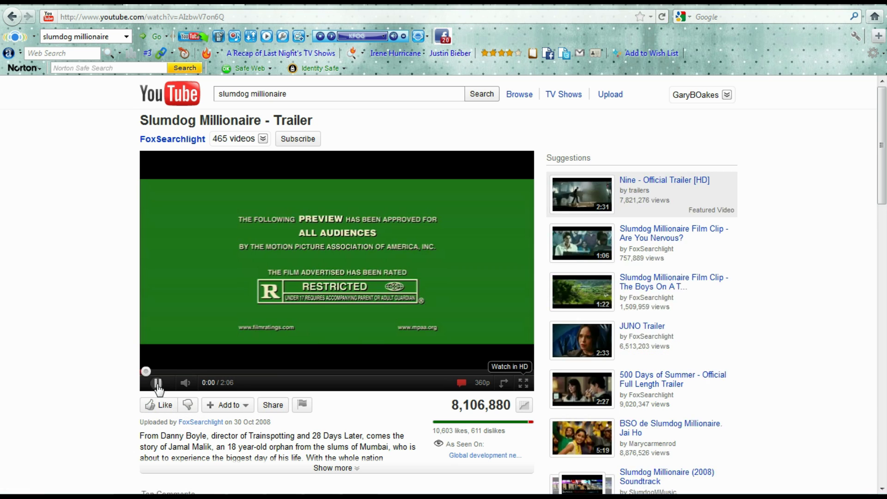
click(158, 383)
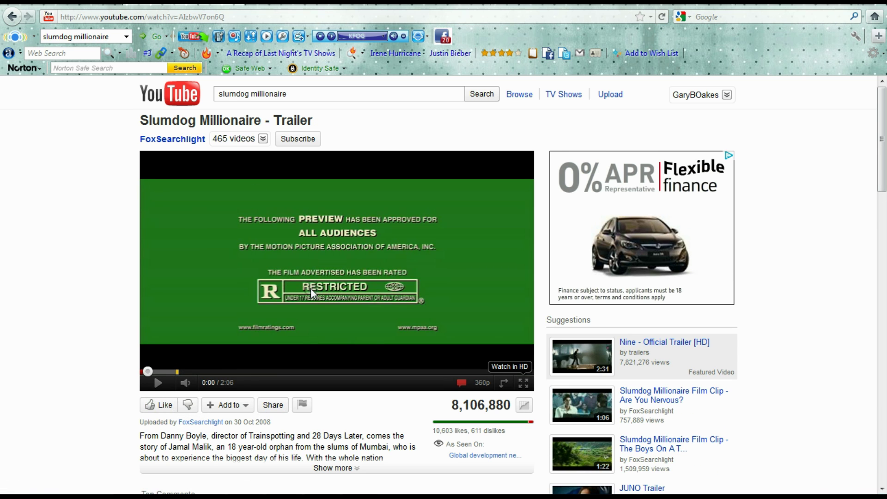
click(193, 36)
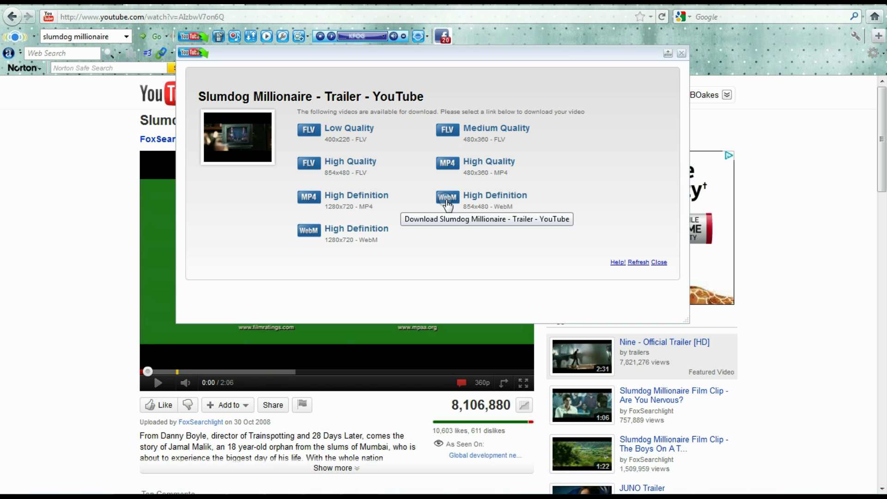
Step: Download the trailer as MP4 High Definition 1280x720 and close the download windows
click(309, 202)
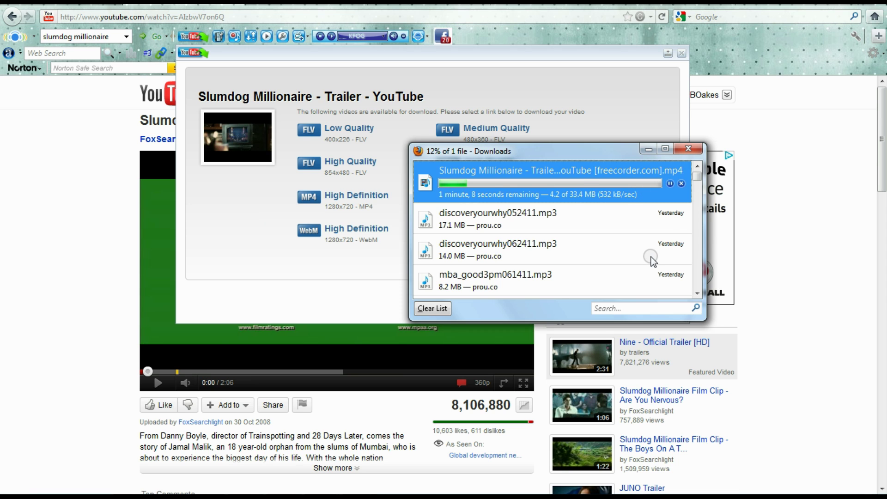
click(681, 53)
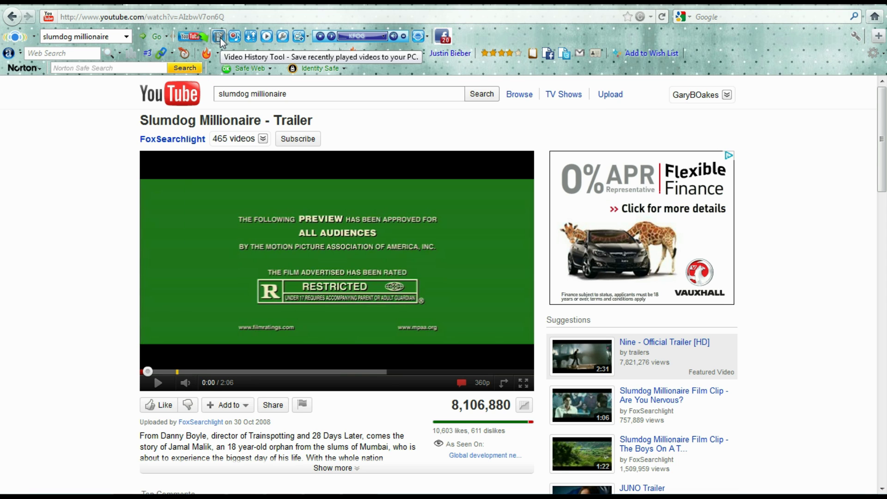
Step: Review the two Slumdog Millionaire trailer files in Freecorder's Videos list, then close it
click(220, 37)
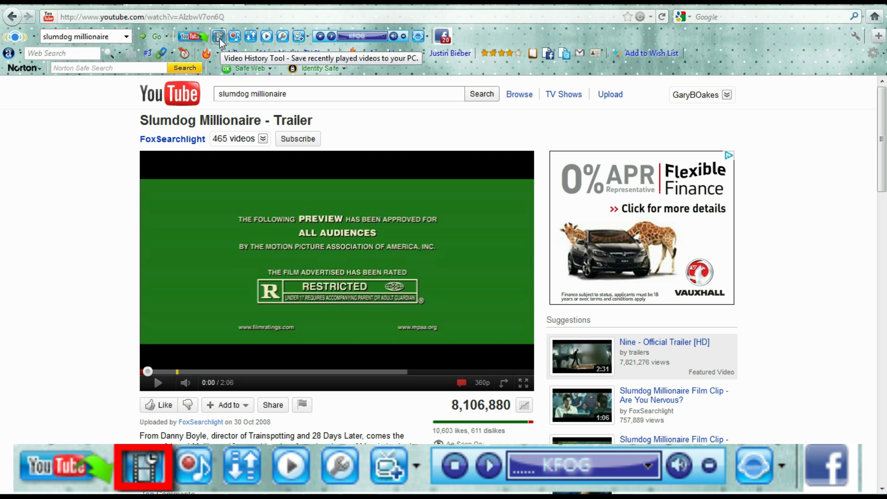
click(220, 39)
click(383, 184)
click(457, 189)
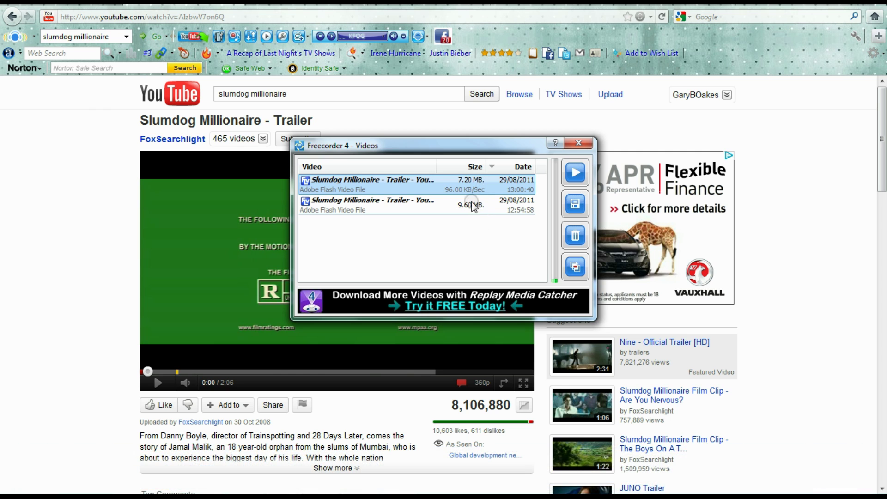
click(349, 181)
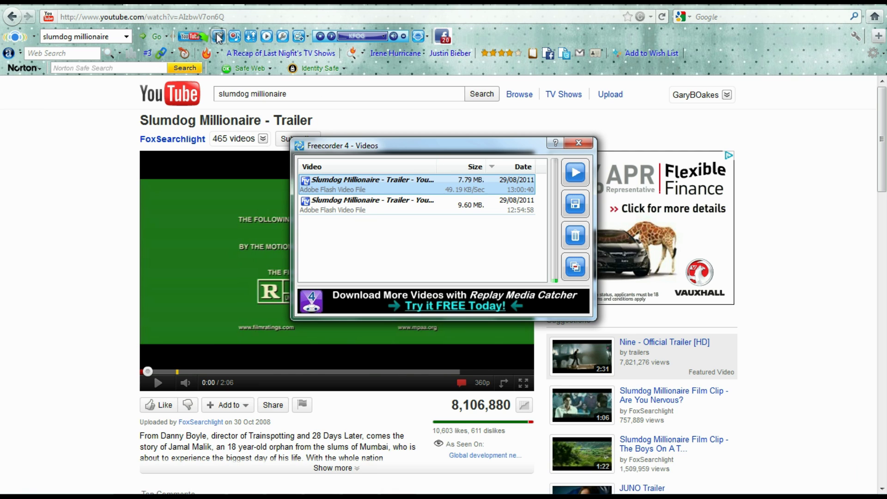
click(334, 326)
Step: Replace the YouTube search text with 'lady gaga' and search using the suggestion
click(323, 94)
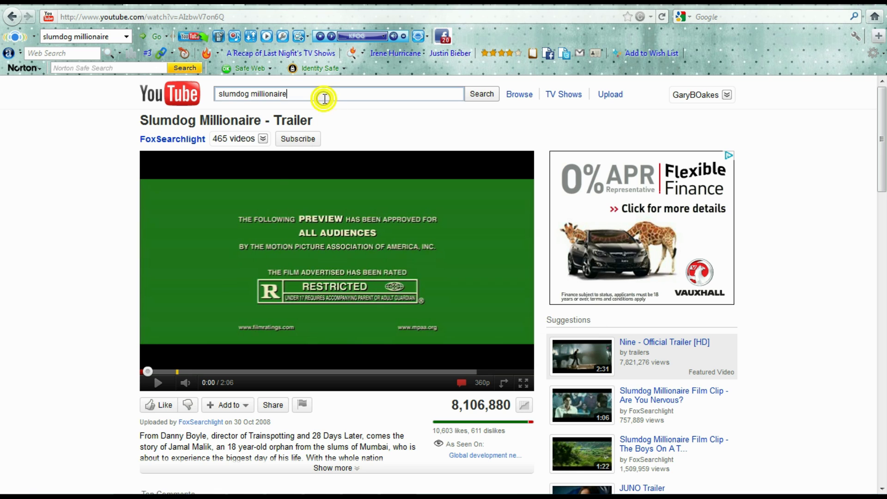
drag(288, 94, 209, 95)
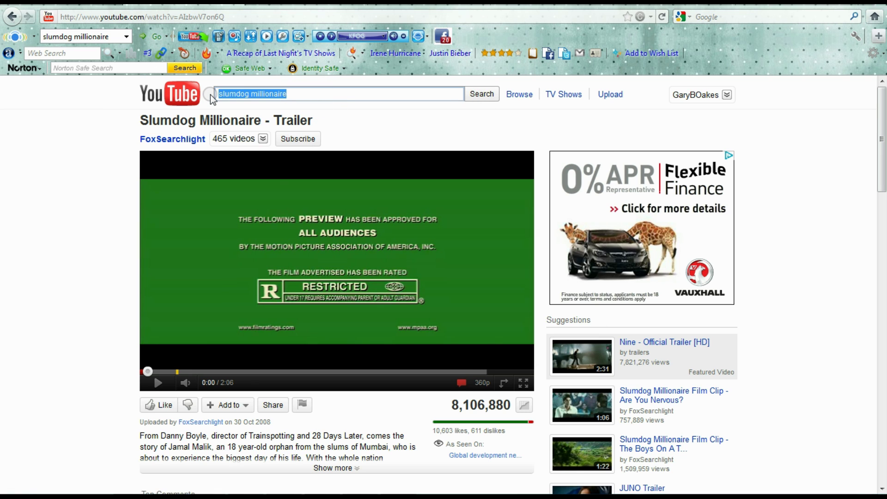
text(la)
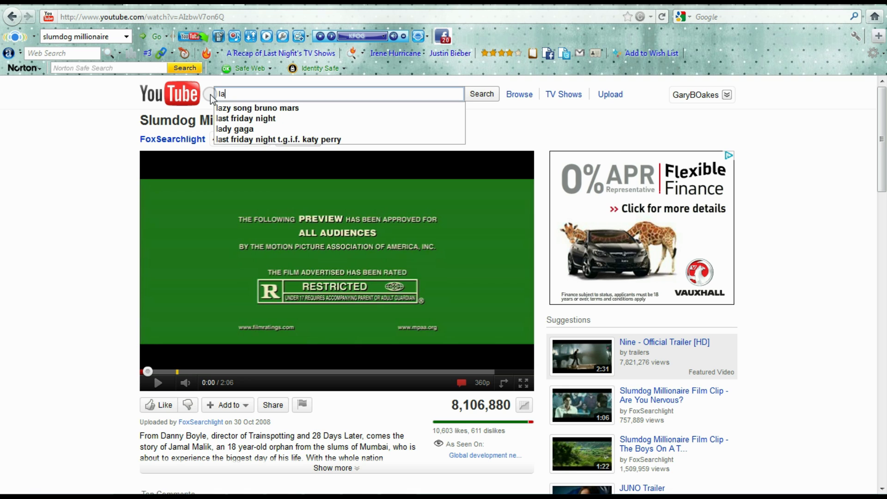
text(dy)
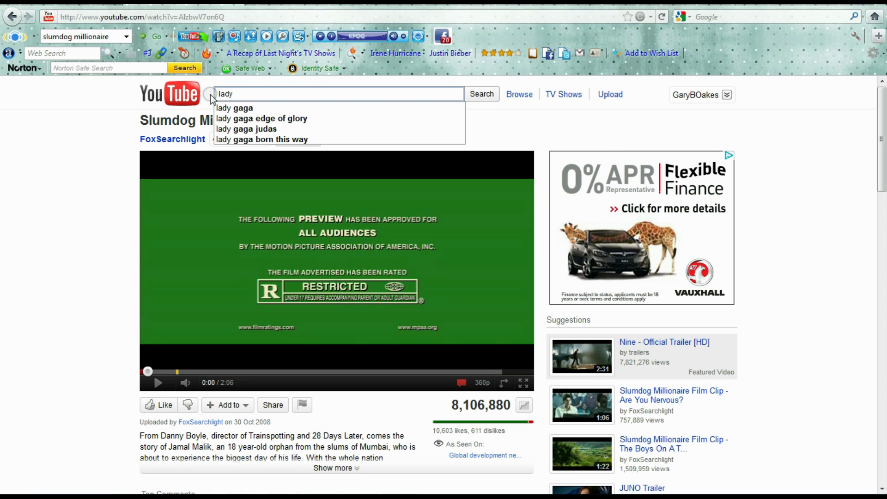
click(240, 107)
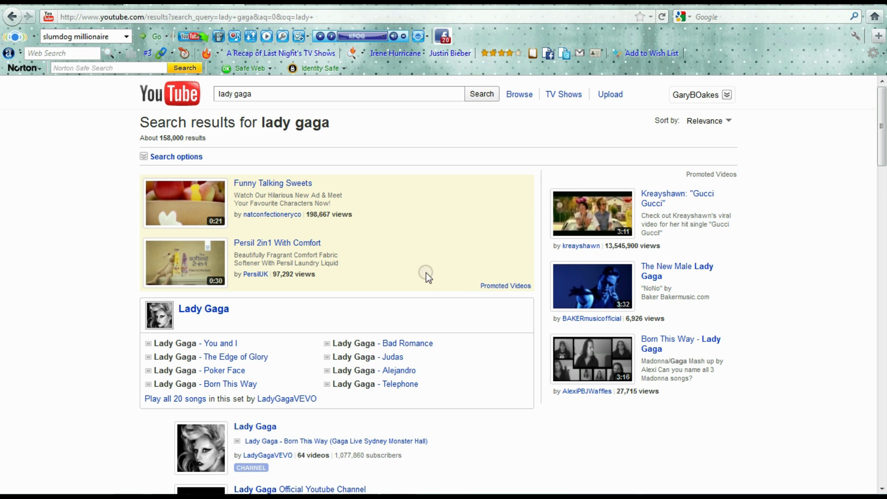
Step: Scroll the lady gaga results and open the Lady Gaga - Poker Face video
drag(881, 135, 882, 254)
middle_click(581, 342)
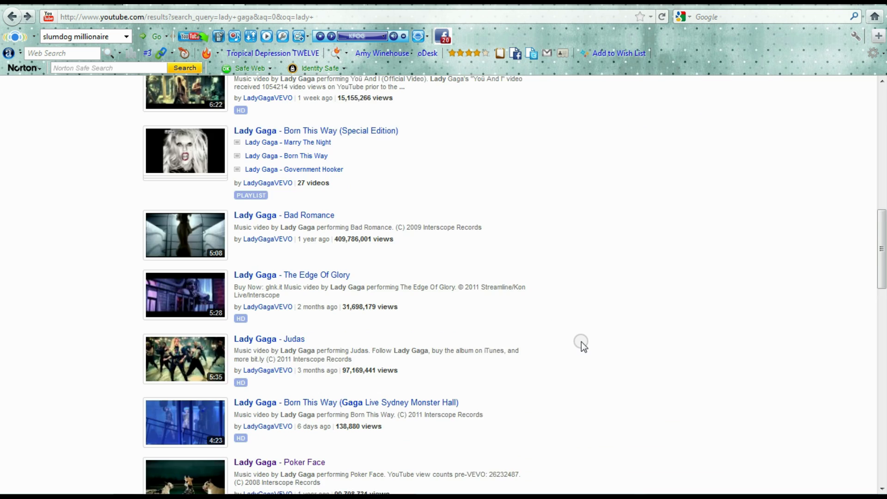
scroll(653, 347, down, 3)
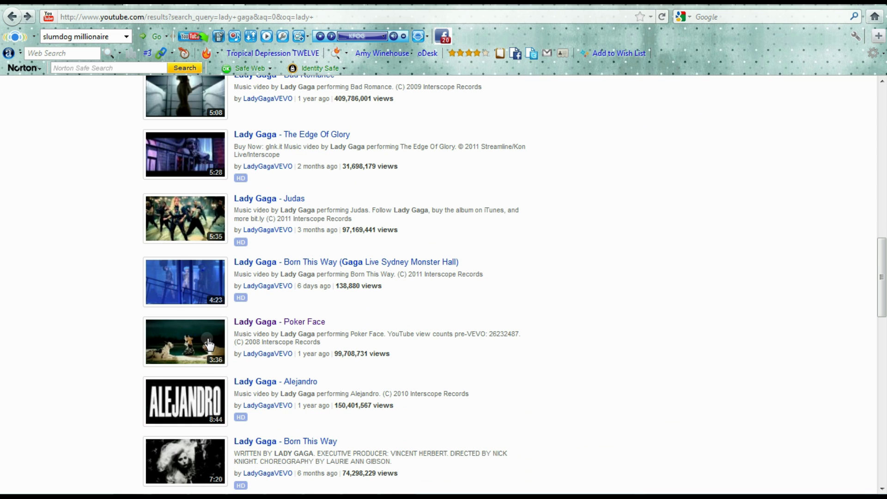
click(181, 348)
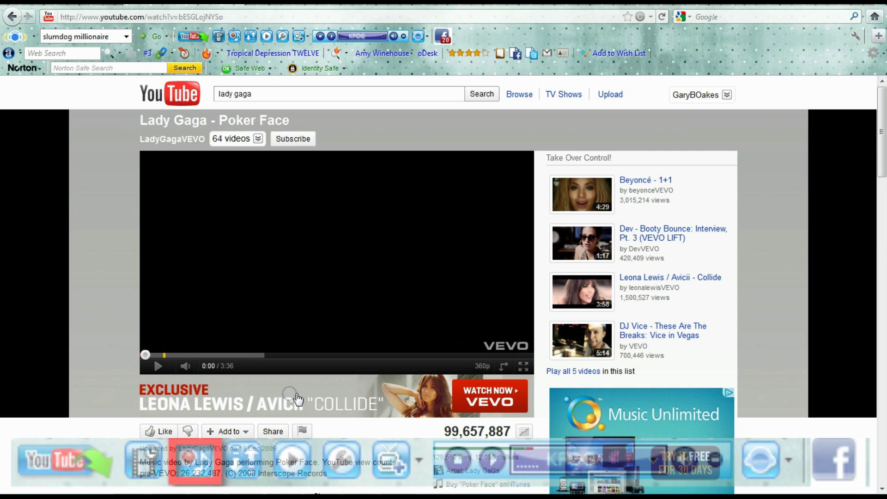
Step: Record 1:25 of Poker Face audio to MP3 while the video plays, then close the save list
click(234, 37)
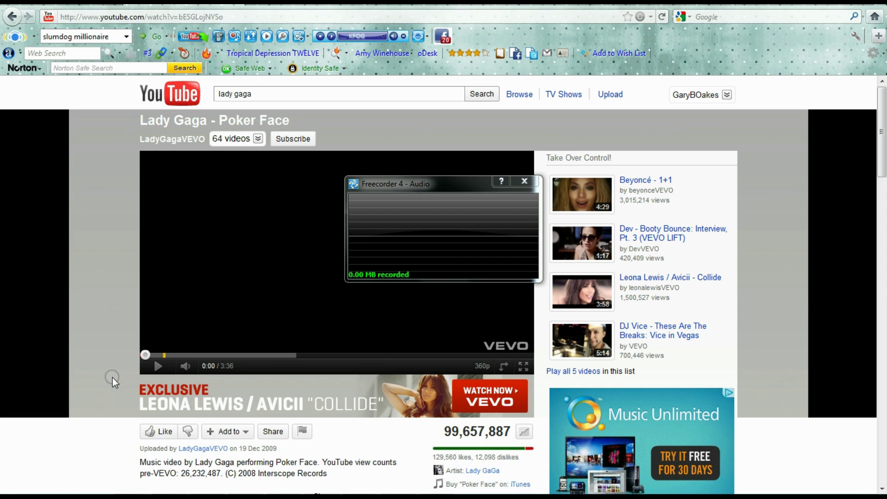
click(158, 367)
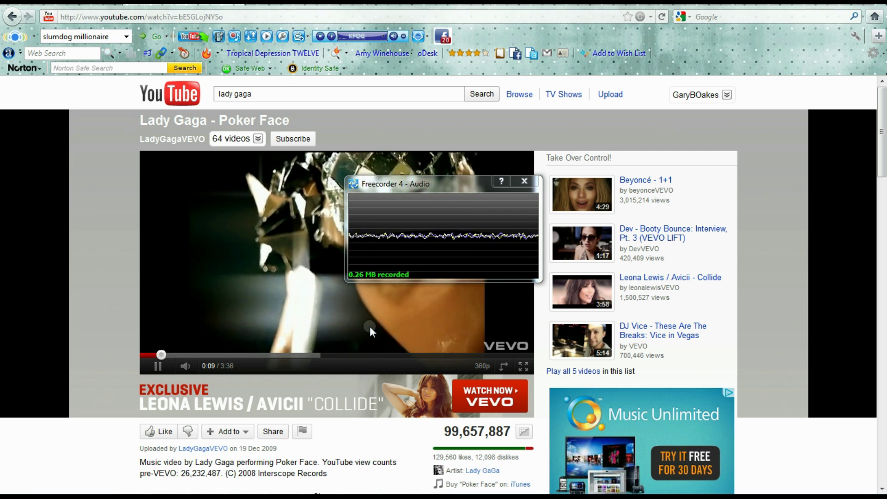
drag(443, 185, 649, 200)
click(476, 316)
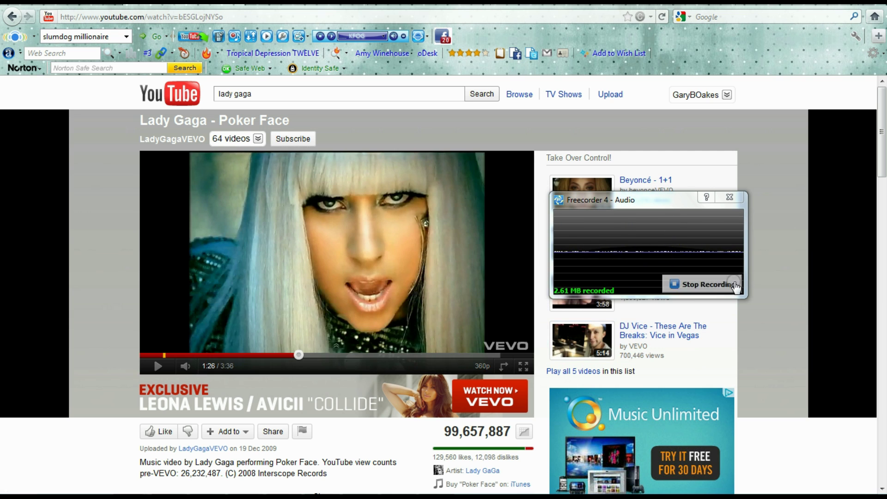
click(698, 283)
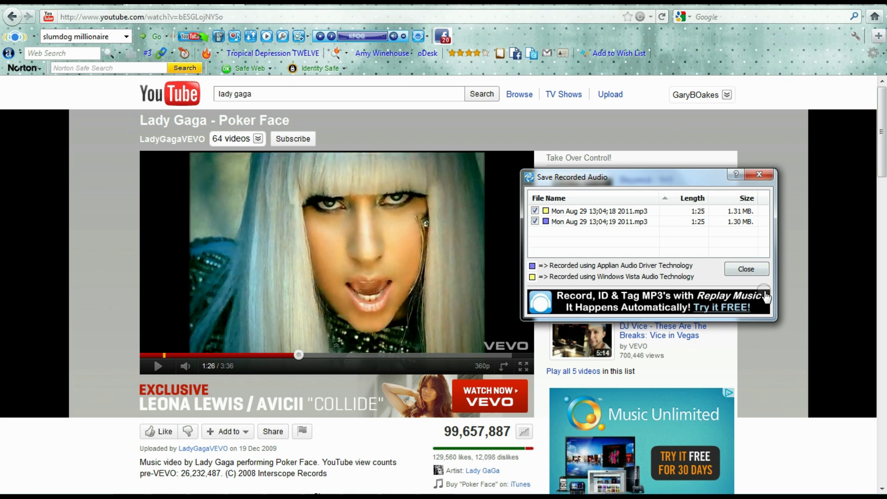
click(746, 270)
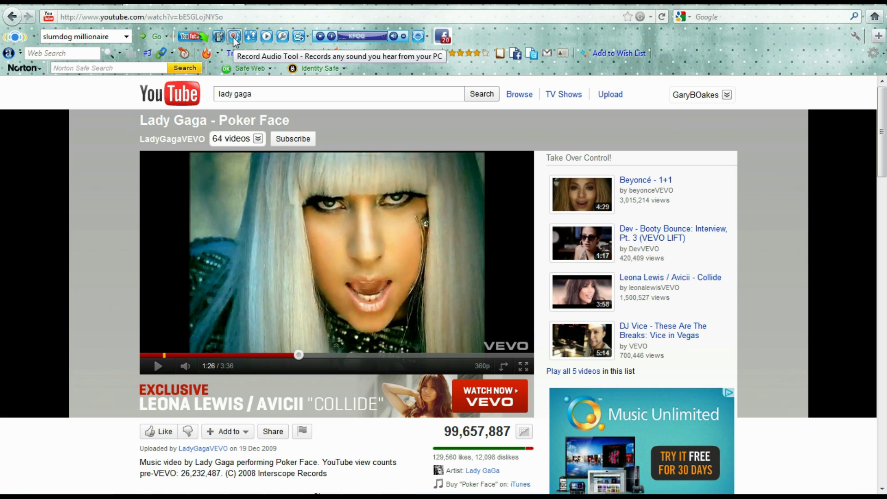
Step: Check the Converter Tool's output formats for the trailer without converting, then play the trailer
click(250, 37)
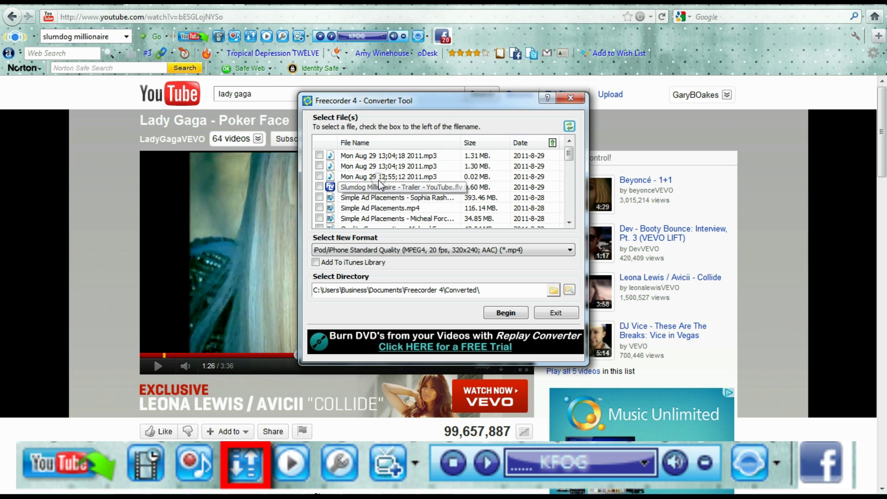
click(365, 187)
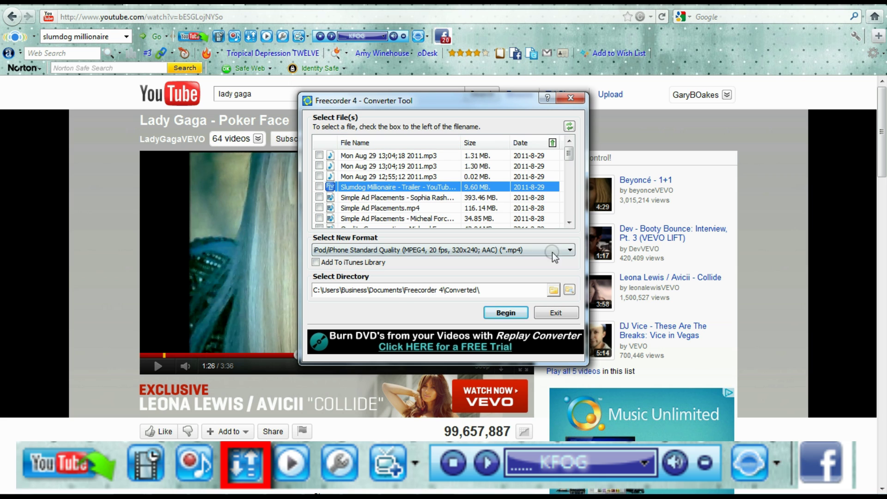
click(569, 250)
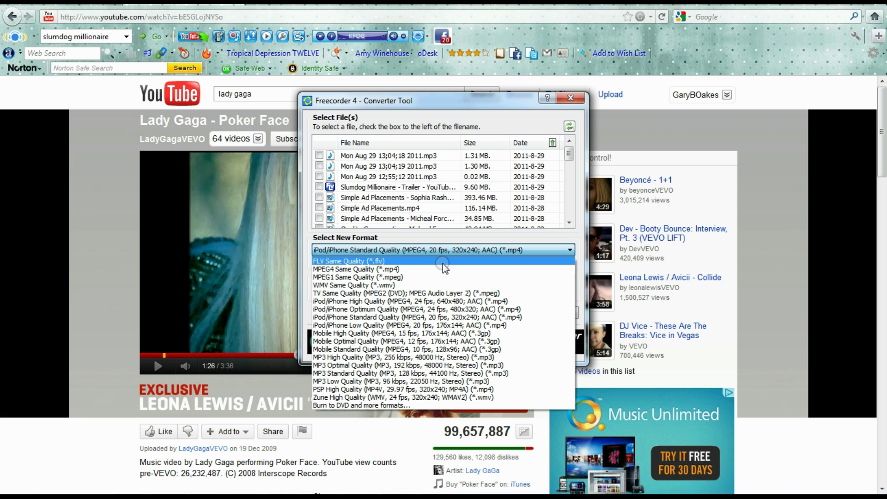
click(620, 124)
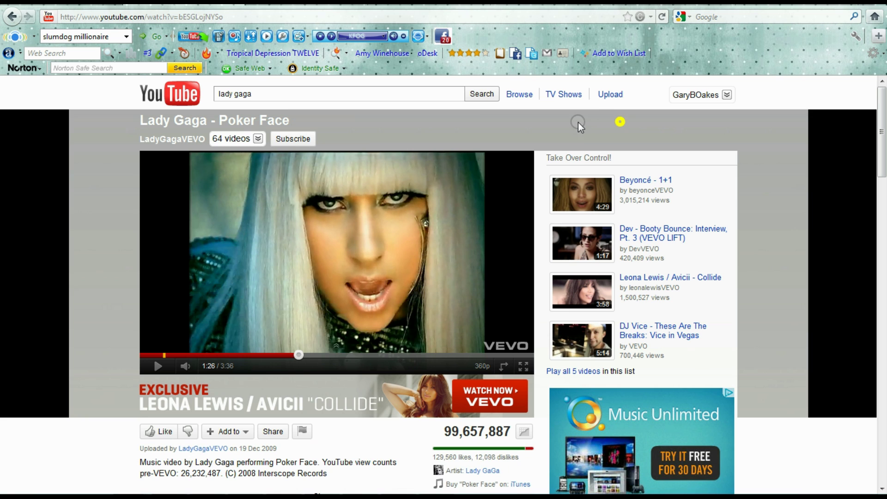
click(267, 36)
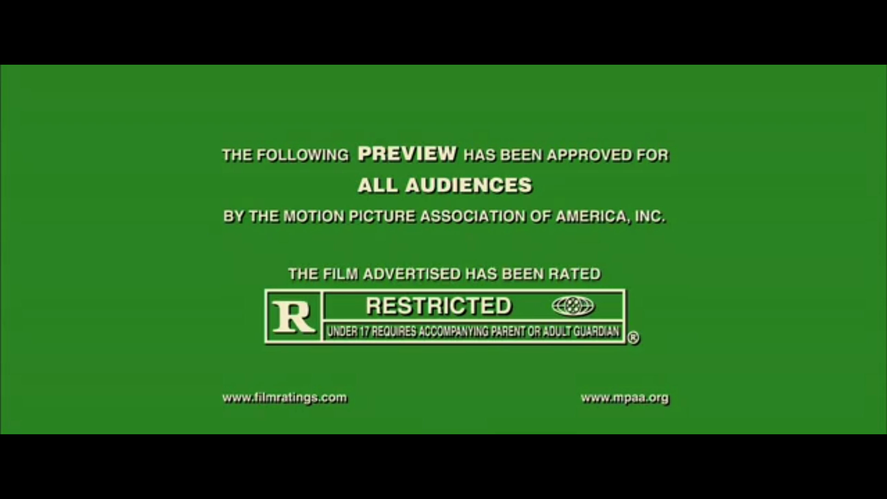